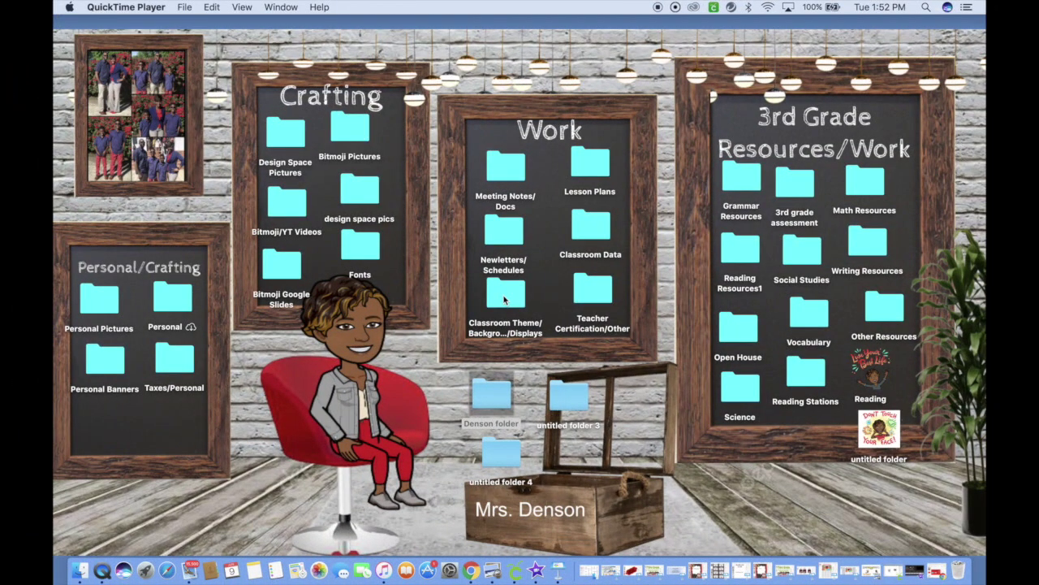
Open and close the Denson folder, then begin a rename and leave its name unchanged.
{"action": "left_click", "coordinate": [501, 425]}
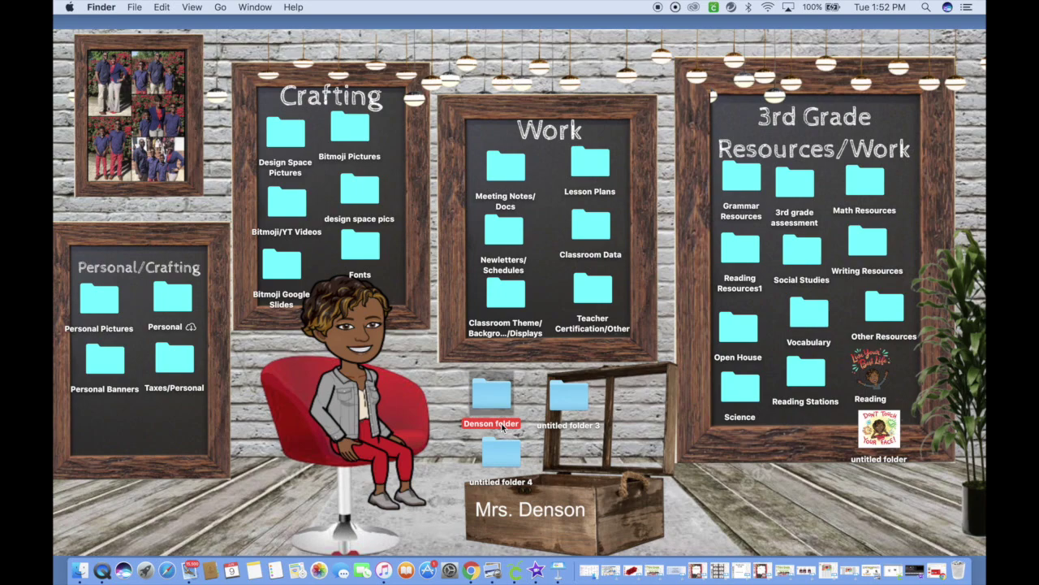
{"action": "double_click", "coordinate": [501, 423]}
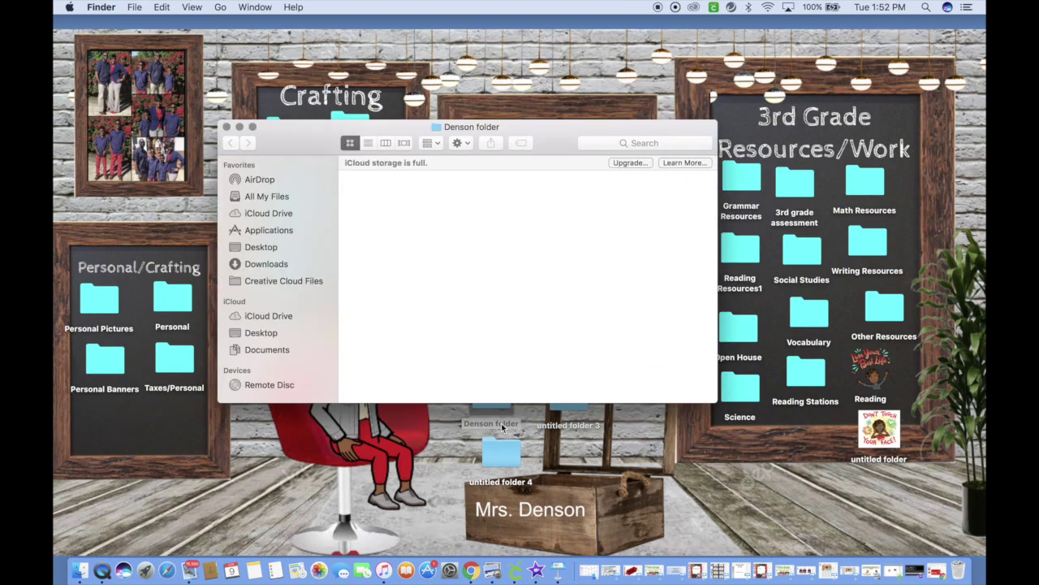
{"action": "left_click", "coordinate": [227, 128]}
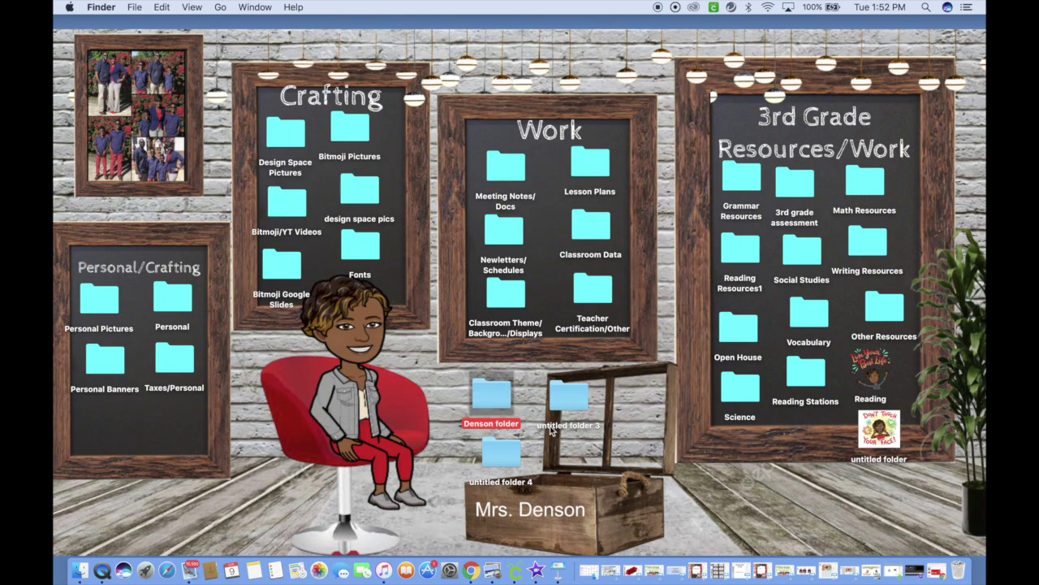
{"action": "right_click", "coordinate": [491, 393]}
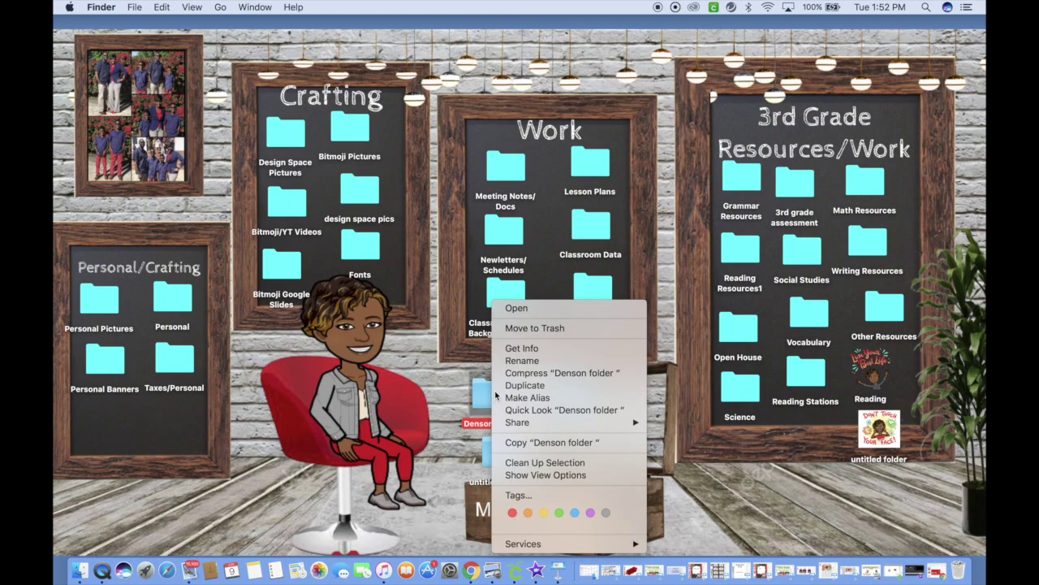
{"action": "left_click", "coordinate": [532, 362]}
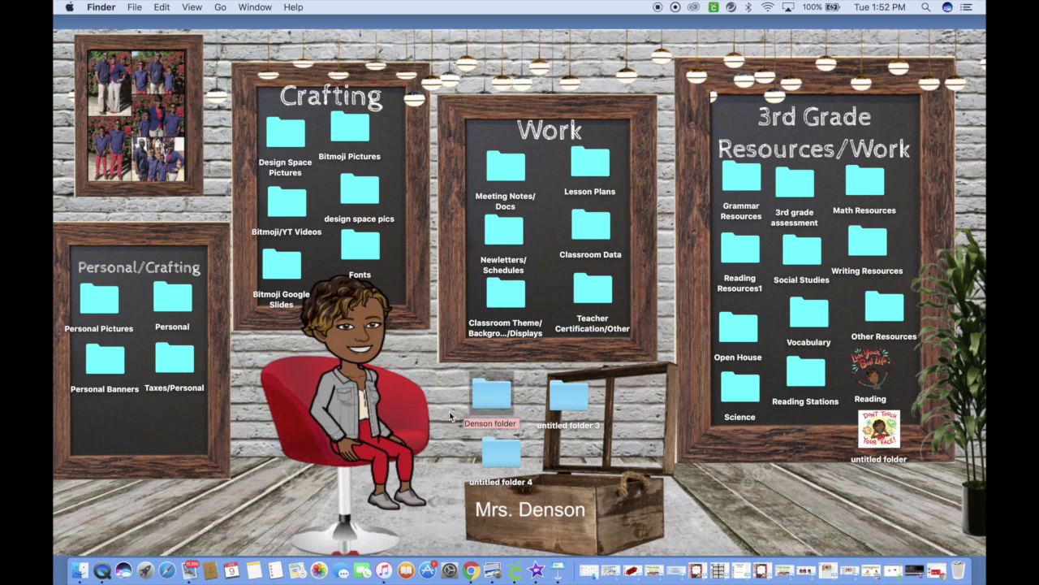
{"action": "left_click", "coordinate": [451, 415]}
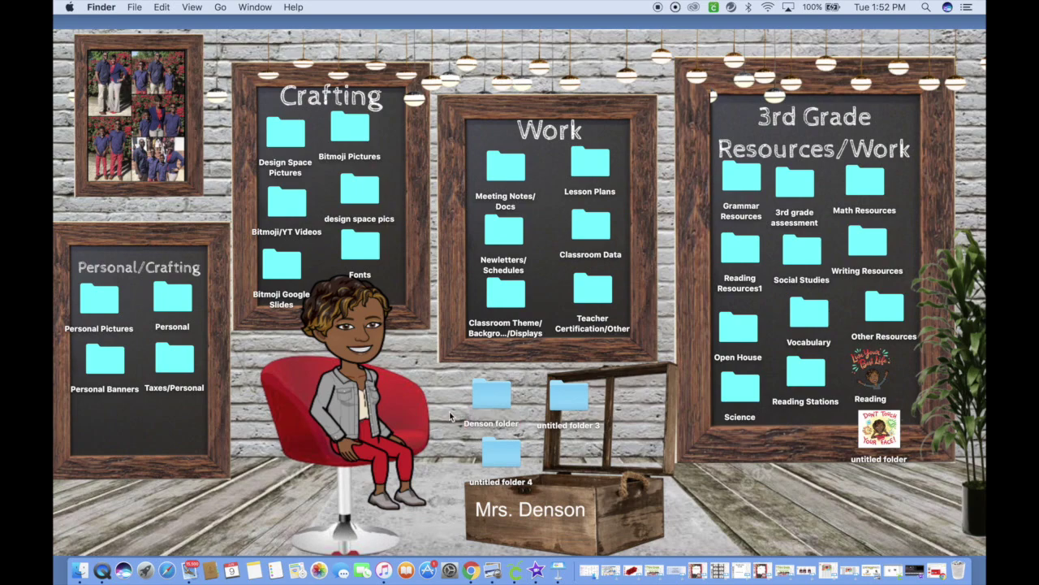
{"action": "left_click", "coordinate": [497, 395]}
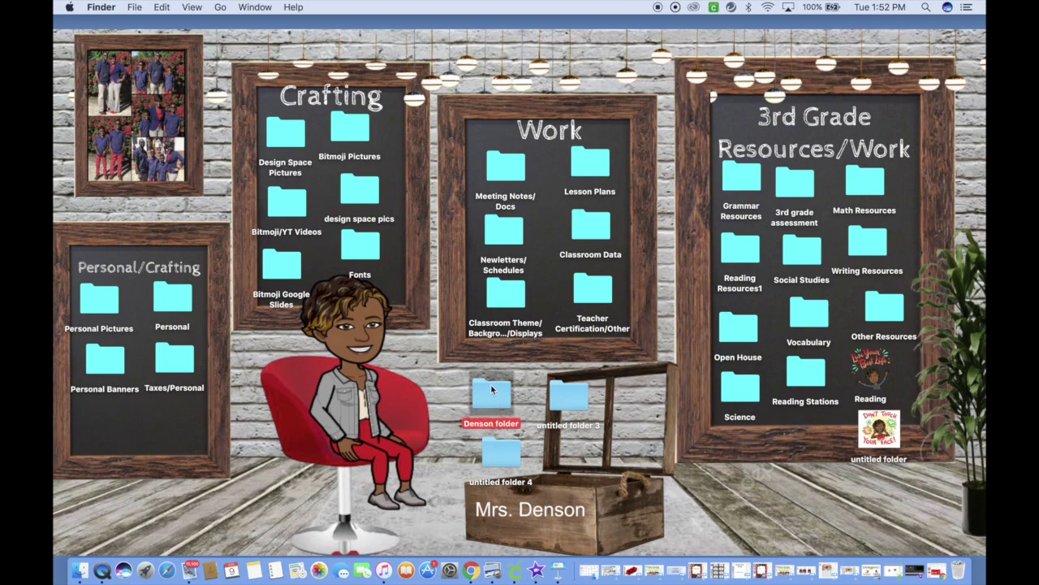
Copy the Denson folder's icon from its Get Info window.
{"action": "right_click", "coordinate": [492, 390]}
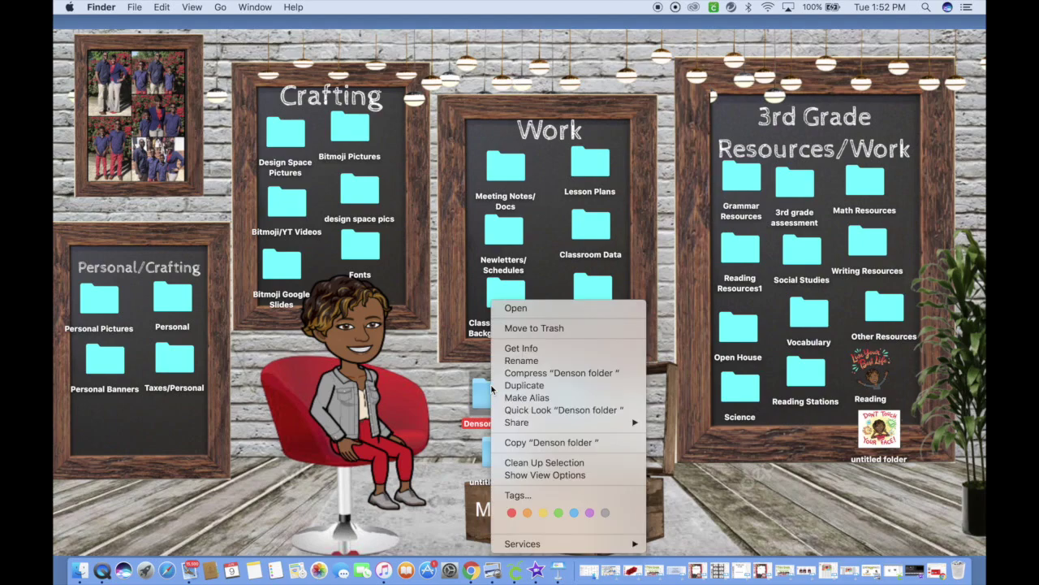
{"action": "left_click", "coordinate": [538, 350]}
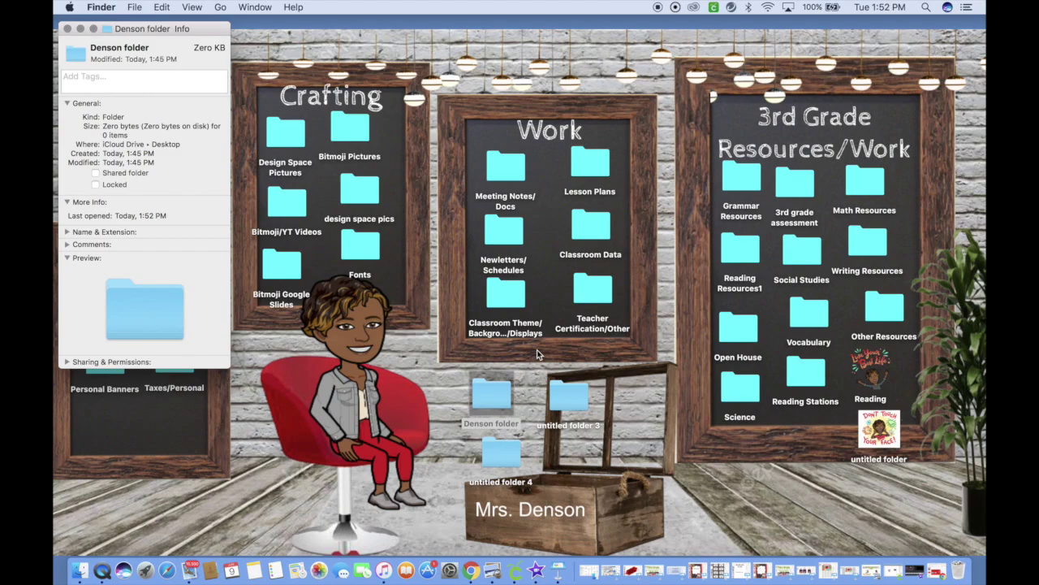
{"action": "left_click", "coordinate": [81, 59]}
{"action": "left_click", "coordinate": [162, 8]}
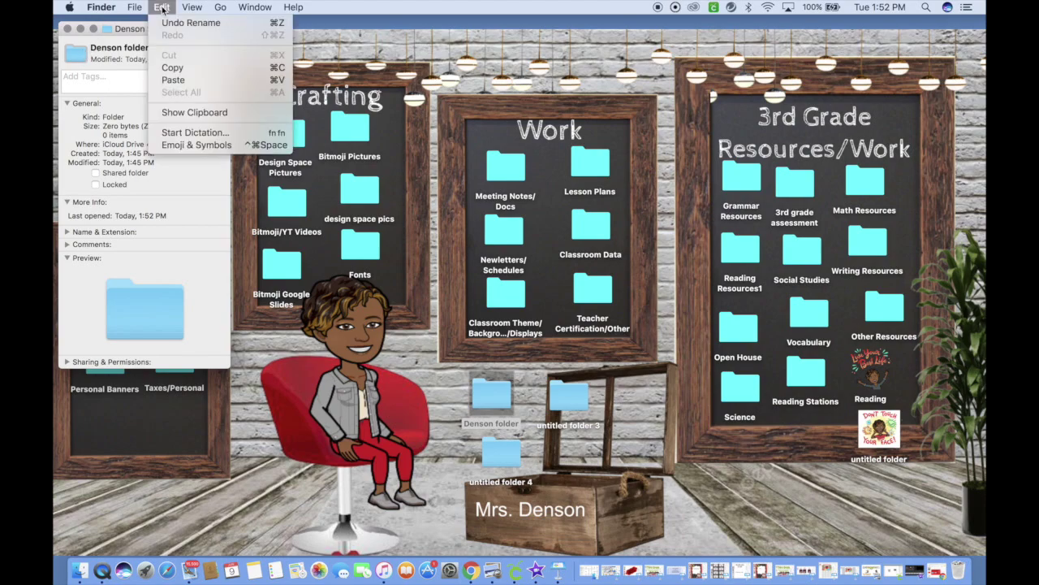
{"action": "left_click", "coordinate": [177, 69]}
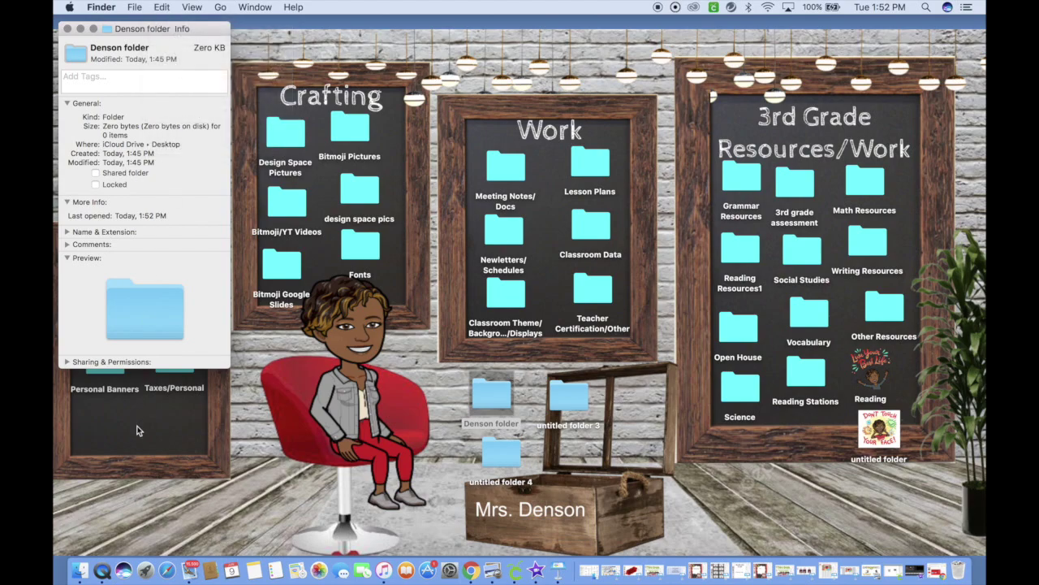
Launch Preview, create a new document from the clipboard's blue folder icon, and move it aside.
{"action": "left_click", "coordinate": [145, 571]}
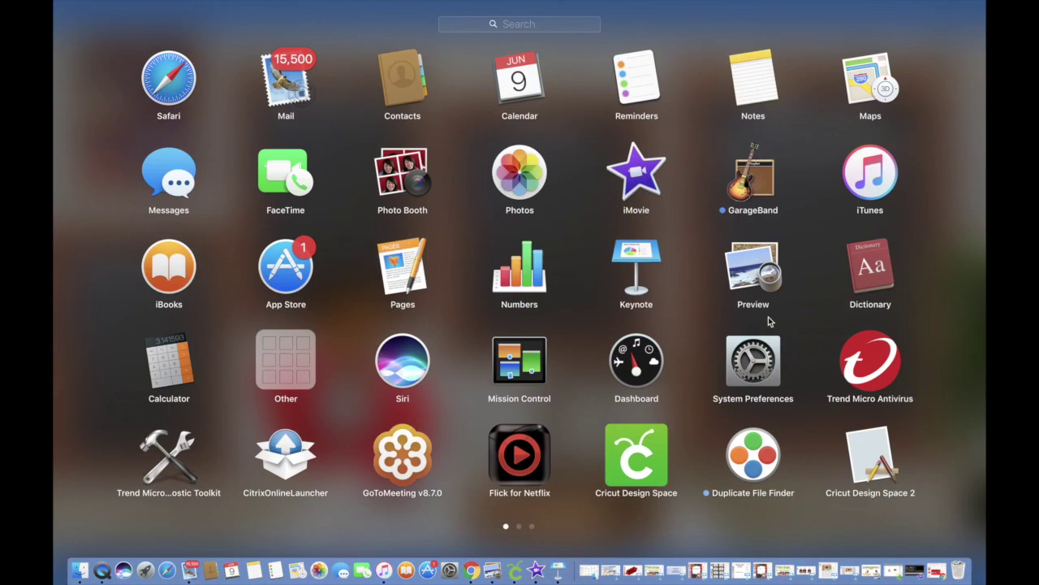
{"action": "left_click", "coordinate": [760, 258]}
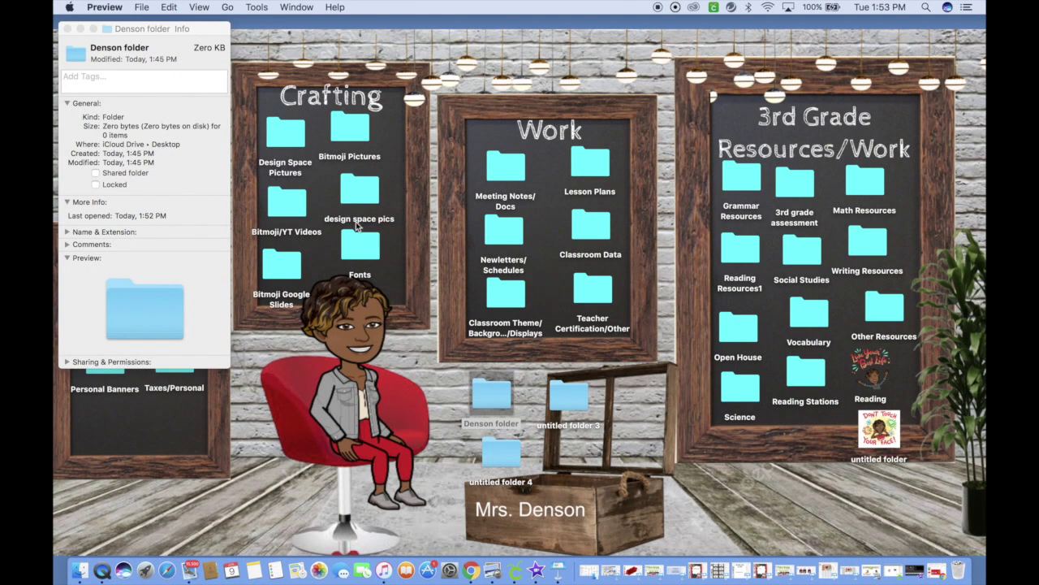
{"action": "left_click", "coordinate": [143, 7]}
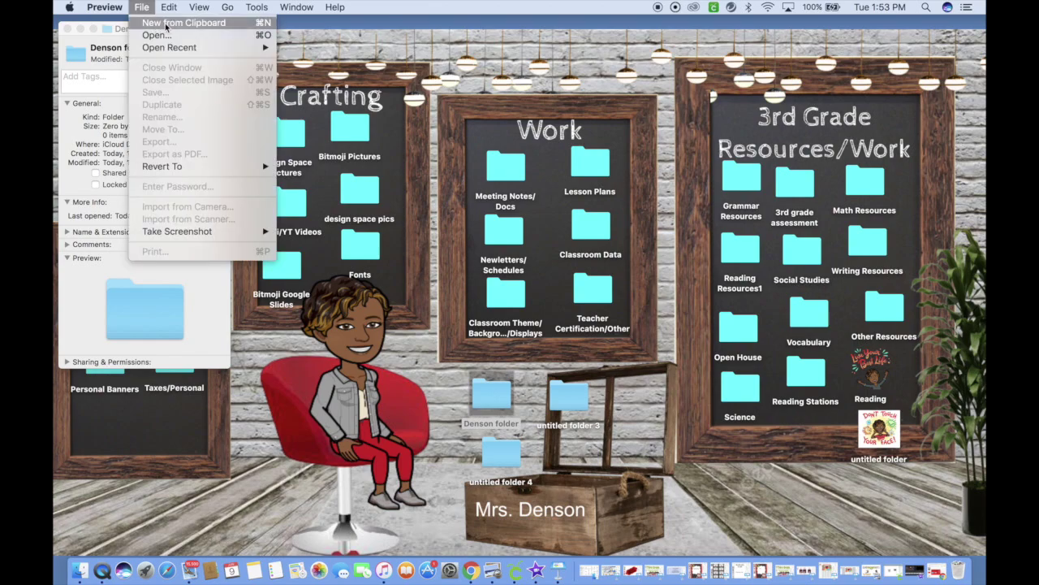
{"action": "left_click", "coordinate": [166, 26]}
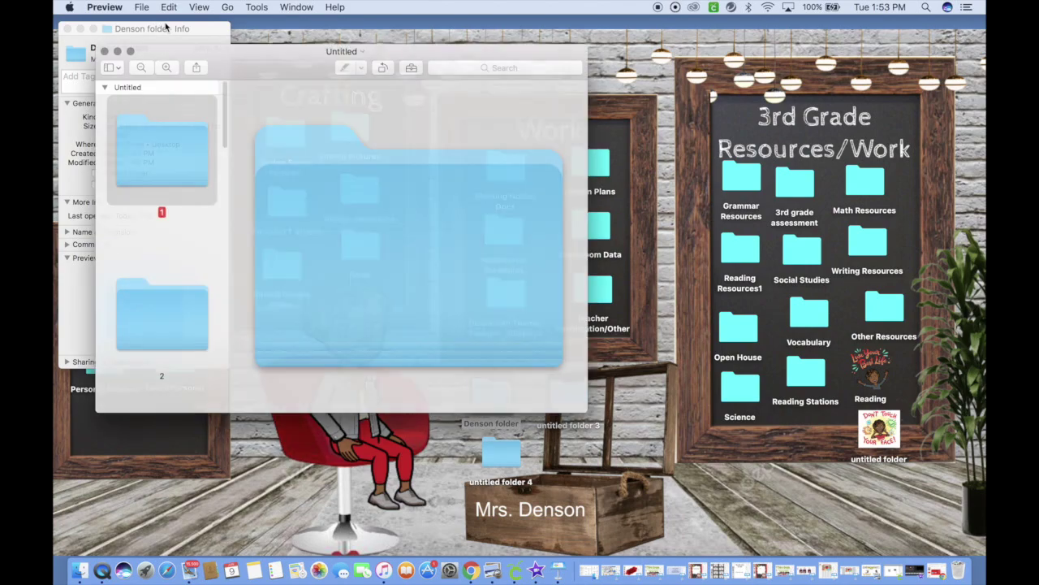
{"action": "left_click_drag", "start_coordinate": [244, 47], "coordinate": [394, 29]}
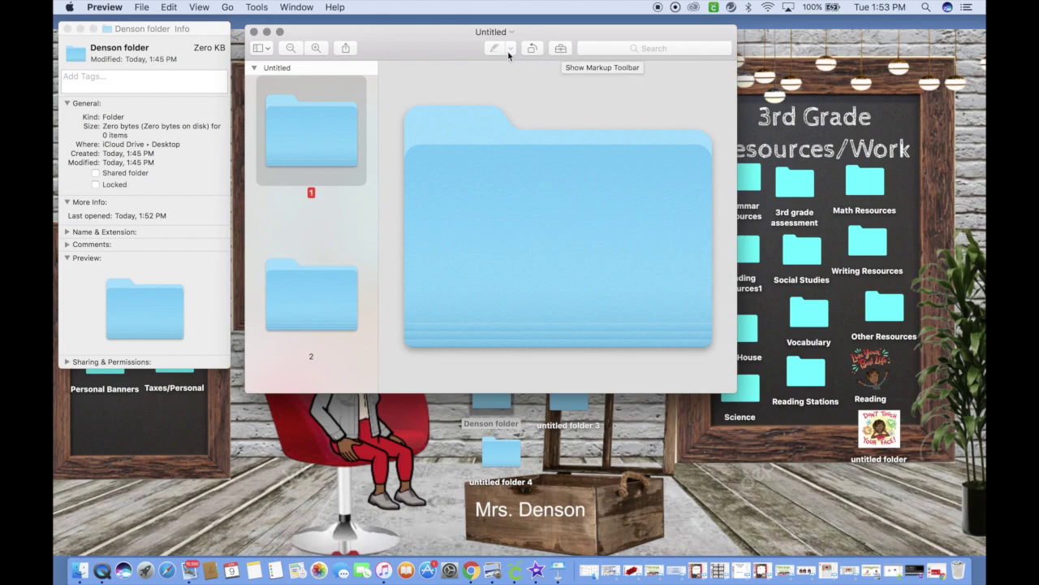
Turn the folder image bright cyan by raising Exposure and Saturation in Adjust Color.
{"action": "left_click", "coordinate": [563, 52]}
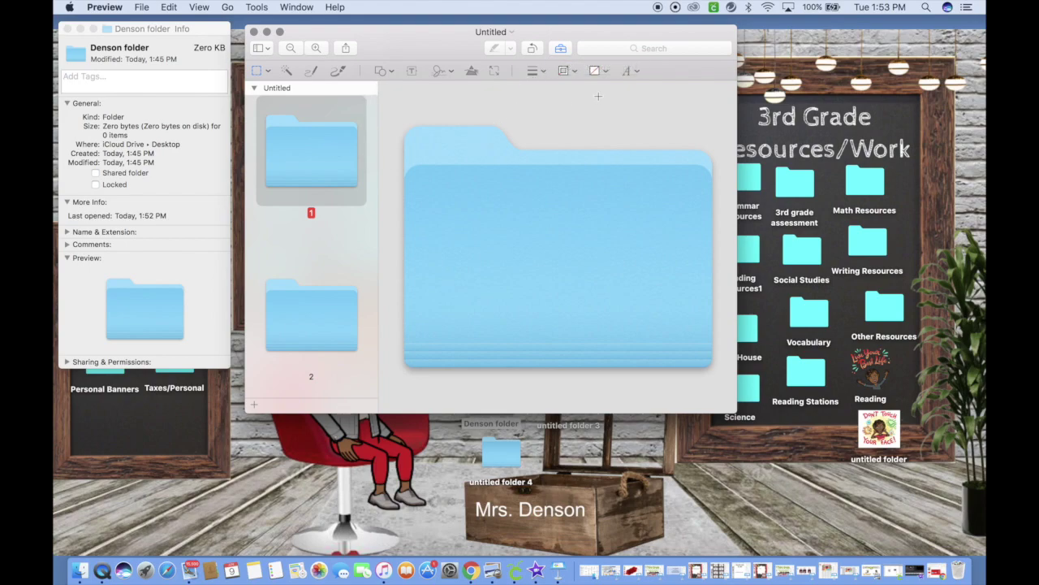
{"action": "left_click", "coordinate": [472, 73]}
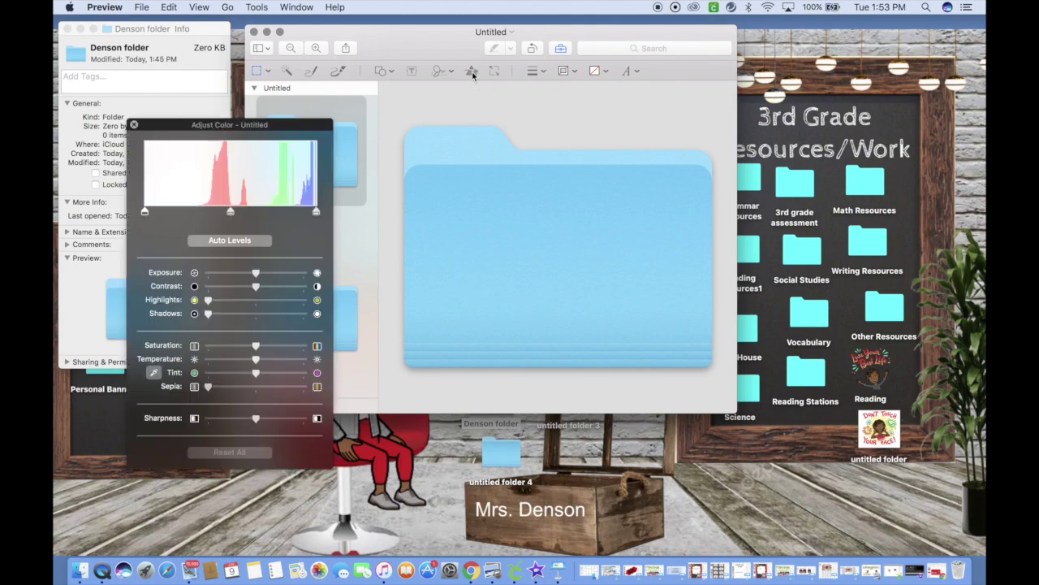
{"action": "left_click_drag", "start_coordinate": [259, 272], "coordinate": [300, 290]}
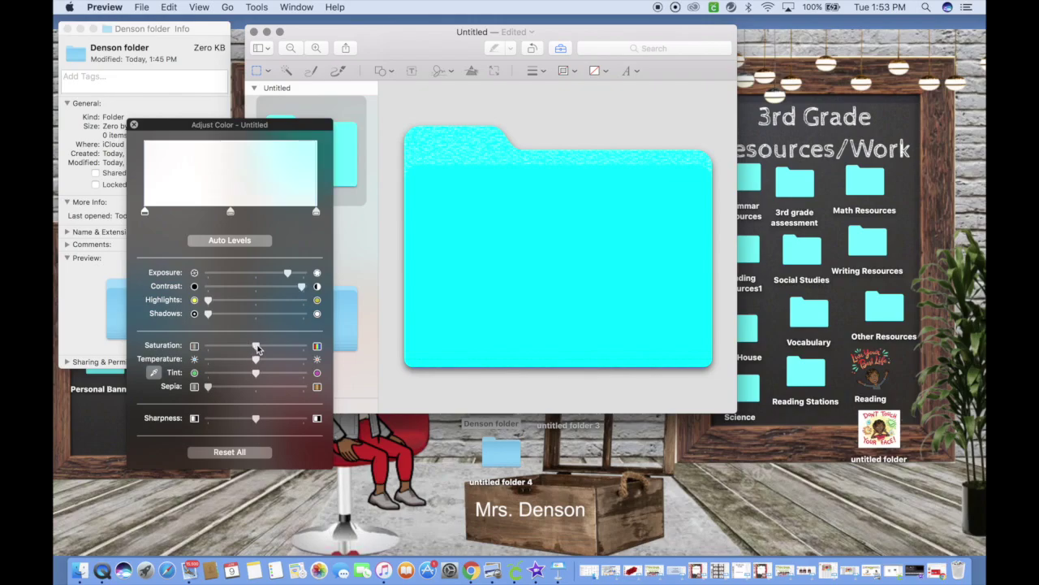
{"action": "left_click_drag", "start_coordinate": [259, 349], "coordinate": [313, 378]}
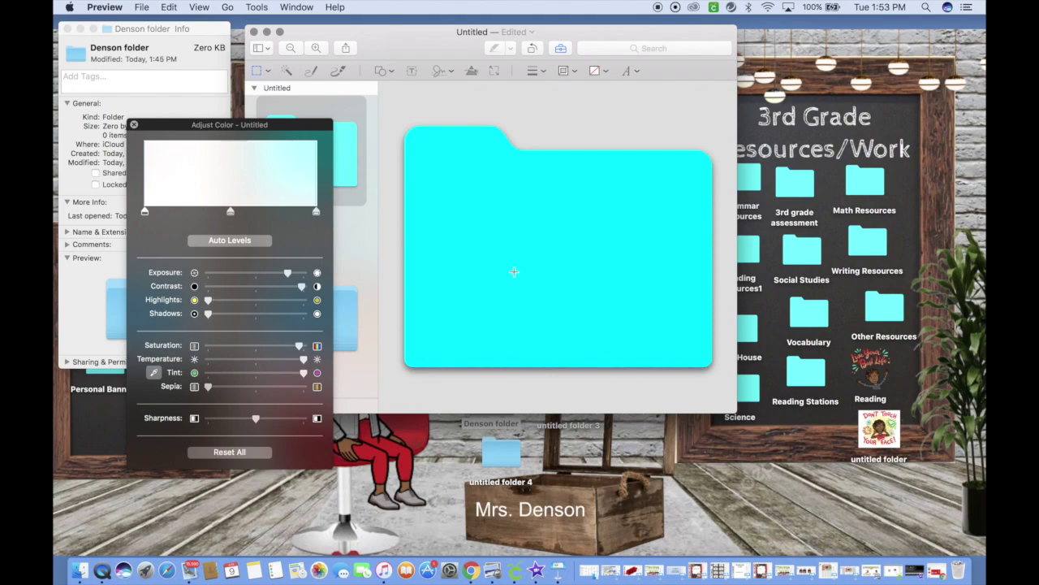
Copy the cyan folder image and close the untitled document with Don't Save.
{"action": "left_click", "coordinate": [135, 125]}
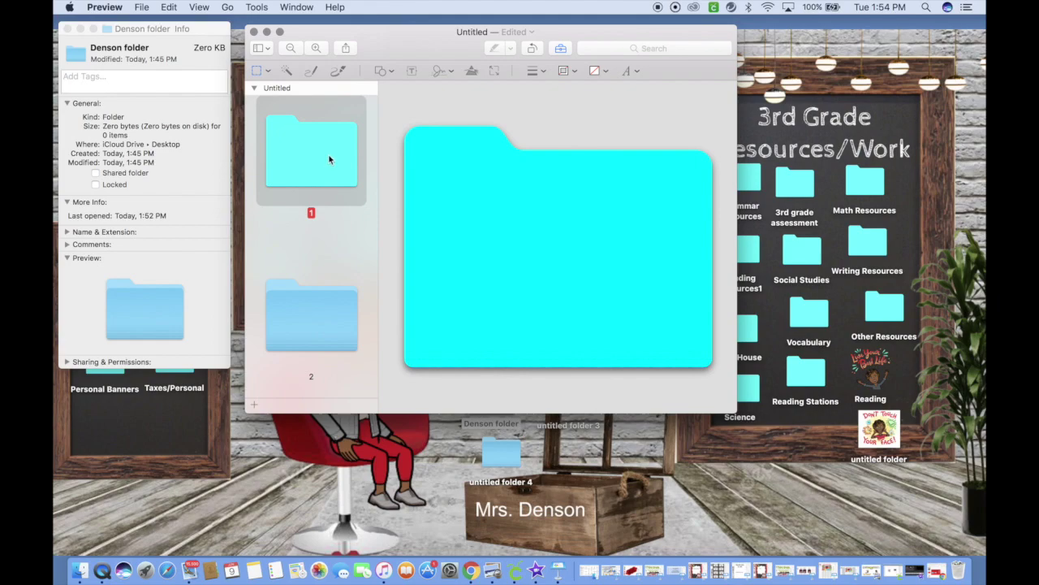
{"action": "left_click", "coordinate": [170, 7]}
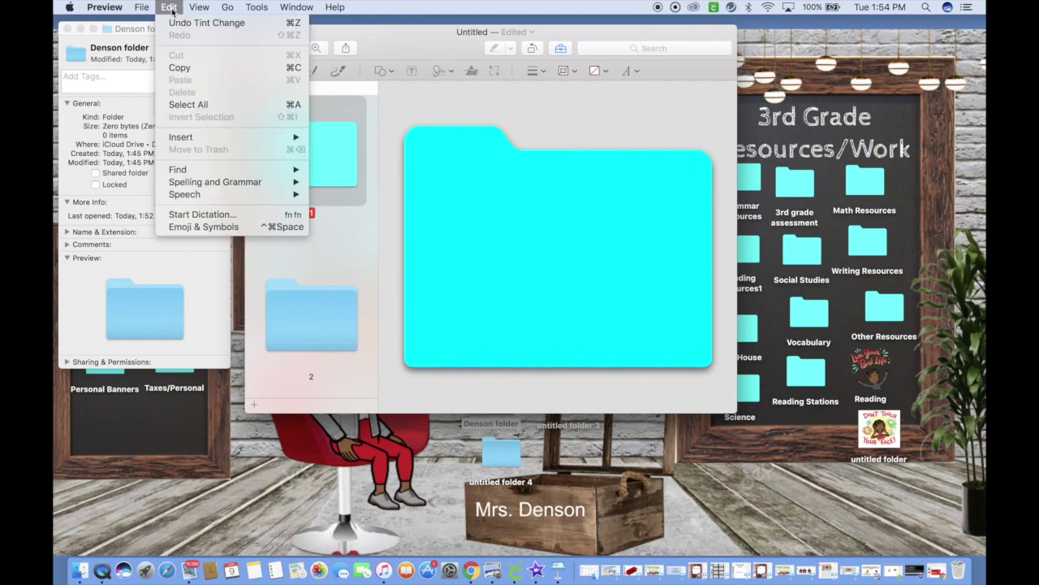
{"action": "left_click", "coordinate": [187, 67]}
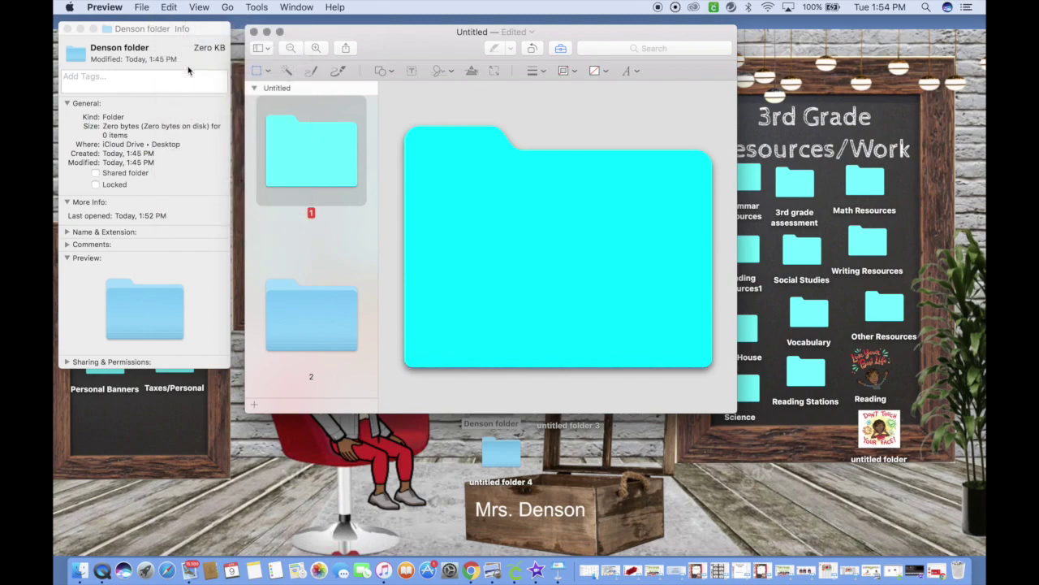
{"action": "left_click", "coordinate": [253, 32]}
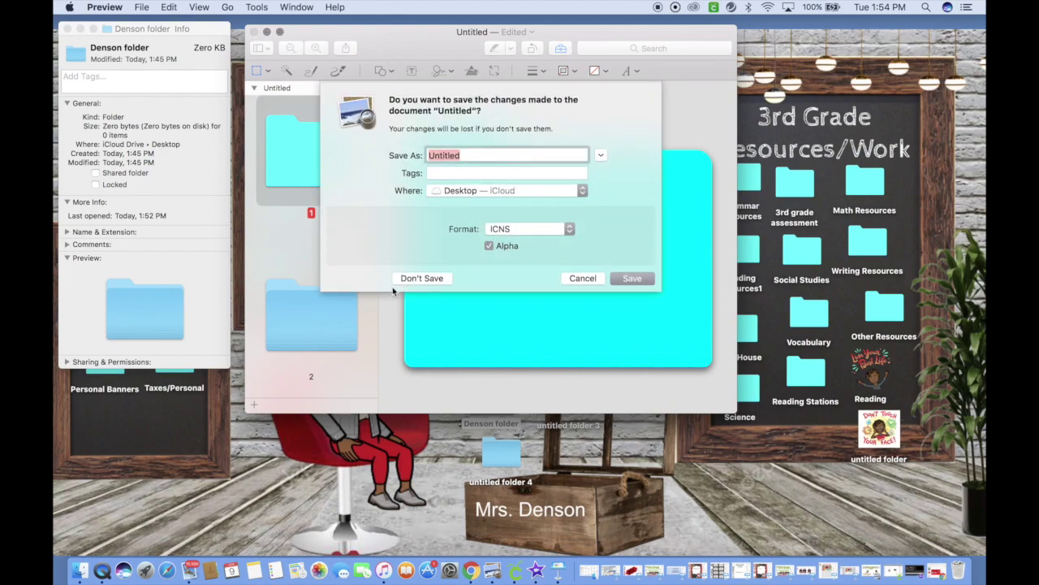
{"action": "left_click", "coordinate": [415, 279]}
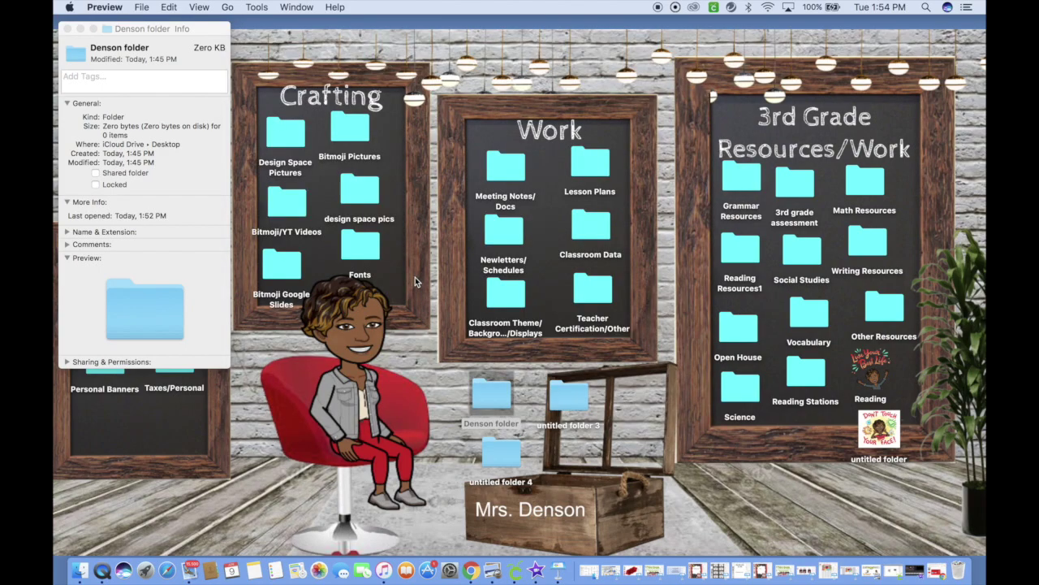
Paste the cyan icon onto the Denson folder's Info window icon, then close the window.
{"action": "left_click", "coordinate": [76, 59]}
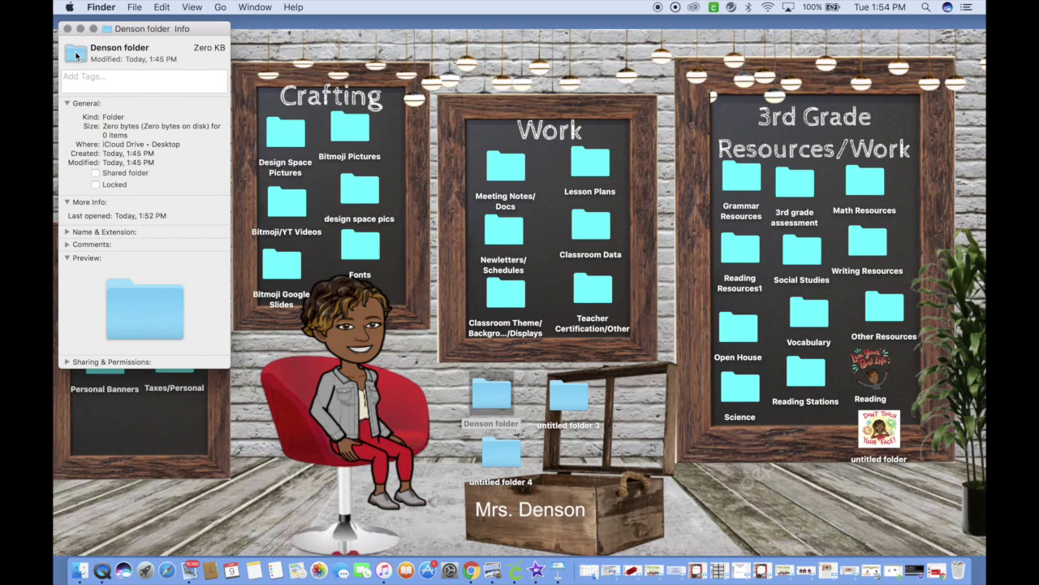
{"action": "left_click", "coordinate": [161, 8]}
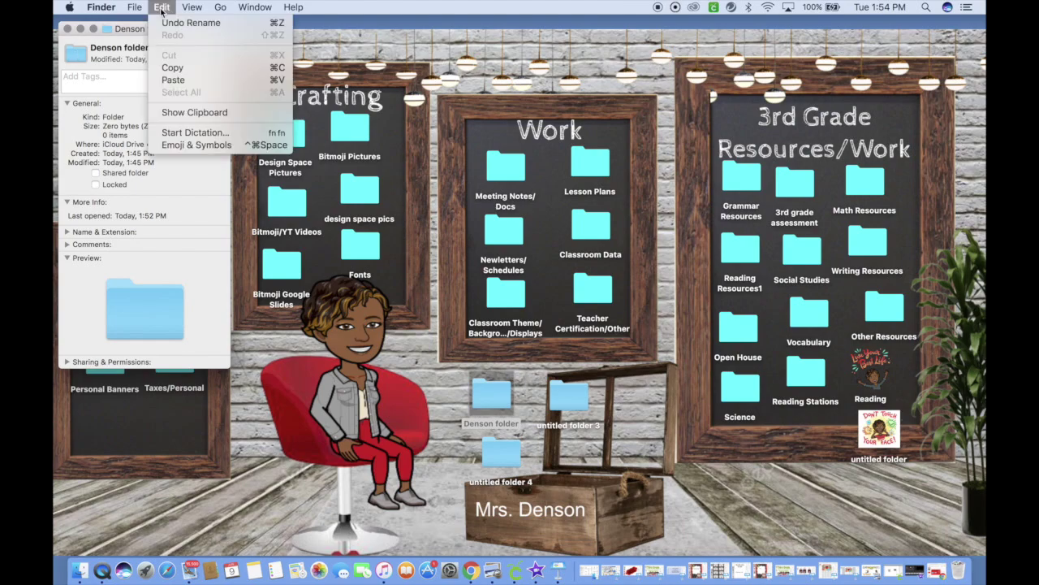
{"action": "left_click", "coordinate": [172, 80]}
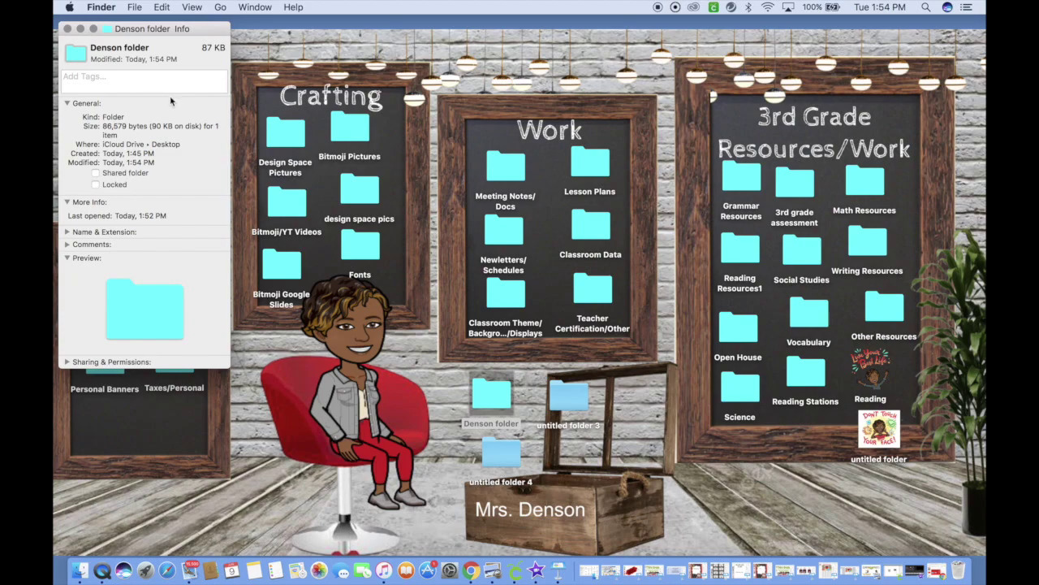
{"action": "left_click", "coordinate": [67, 29]}
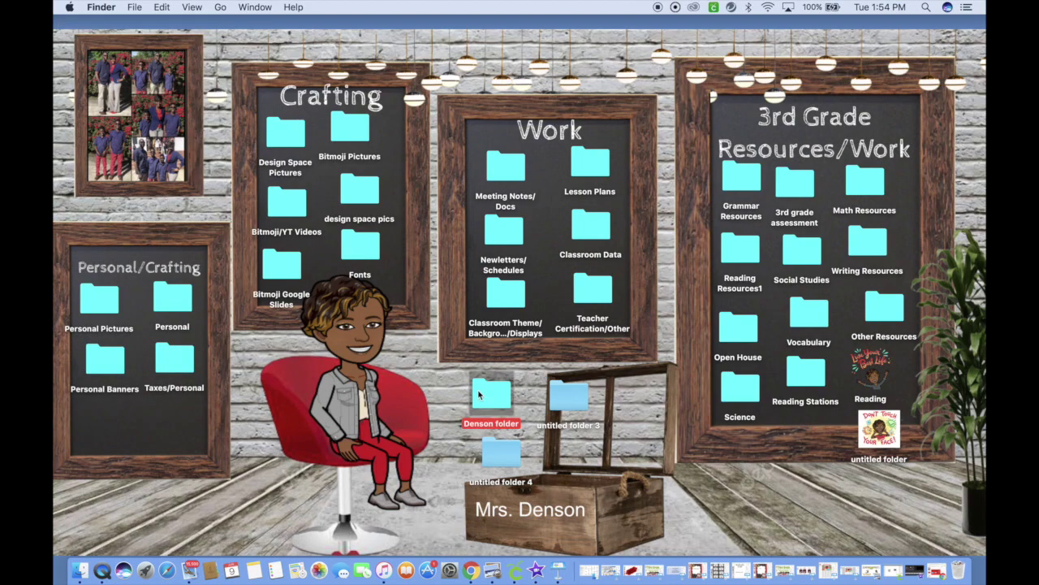
Give untitled folder 3 the cyan icon via Get Info and Cmd+V, placing it beside Denson.
{"action": "left_click_drag", "start_coordinate": [498, 398], "coordinate": [475, 398]}
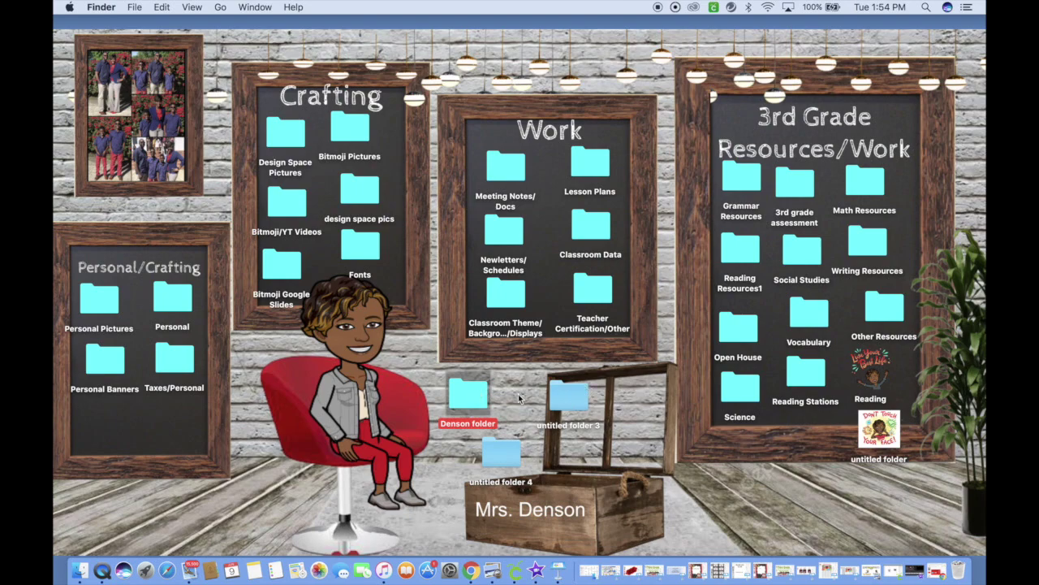
{"action": "left_click", "coordinate": [575, 398]}
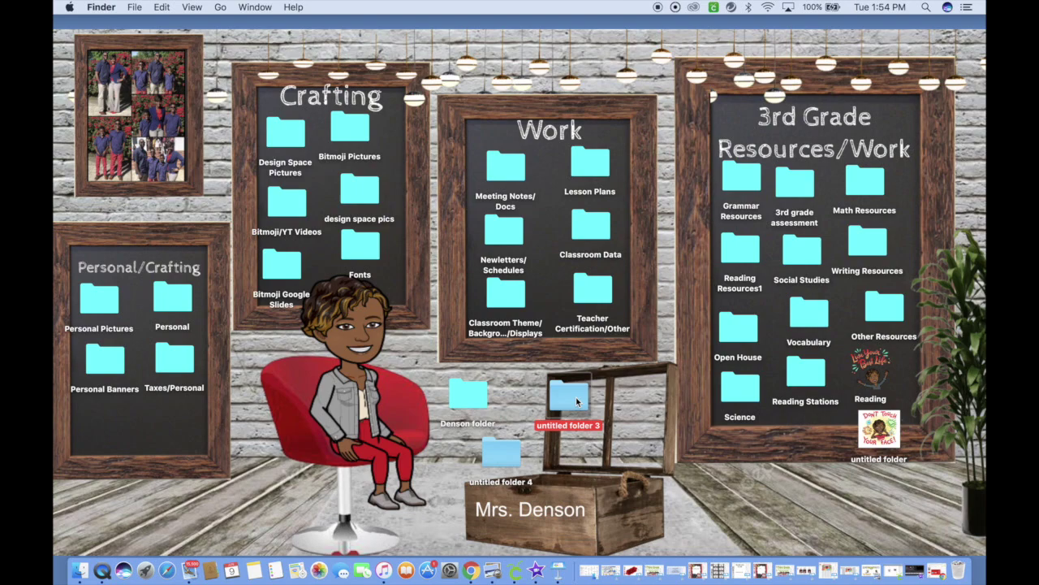
{"action": "right_click", "coordinate": [568, 395]}
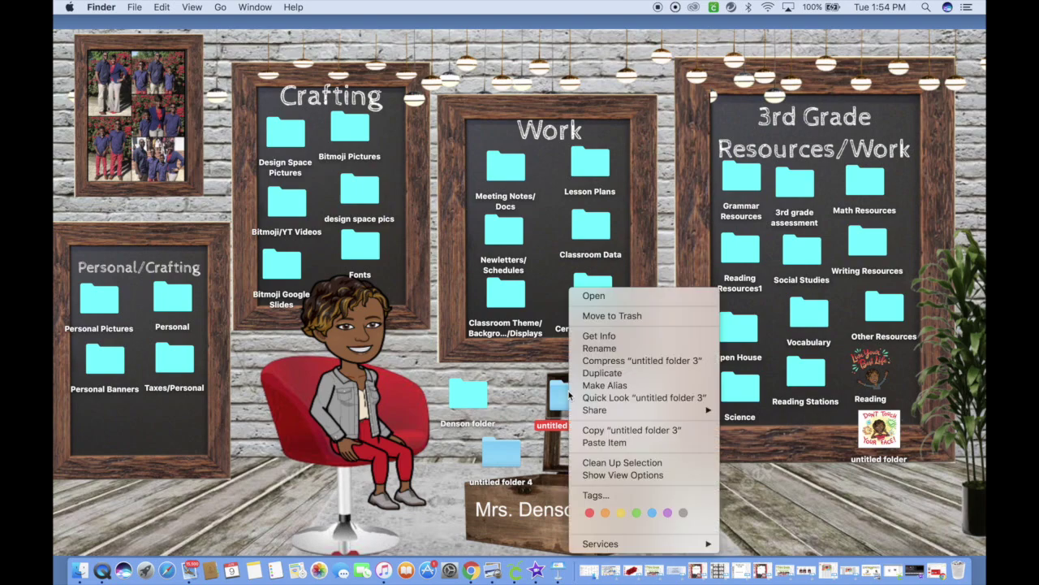
{"action": "left_click", "coordinate": [612, 337]}
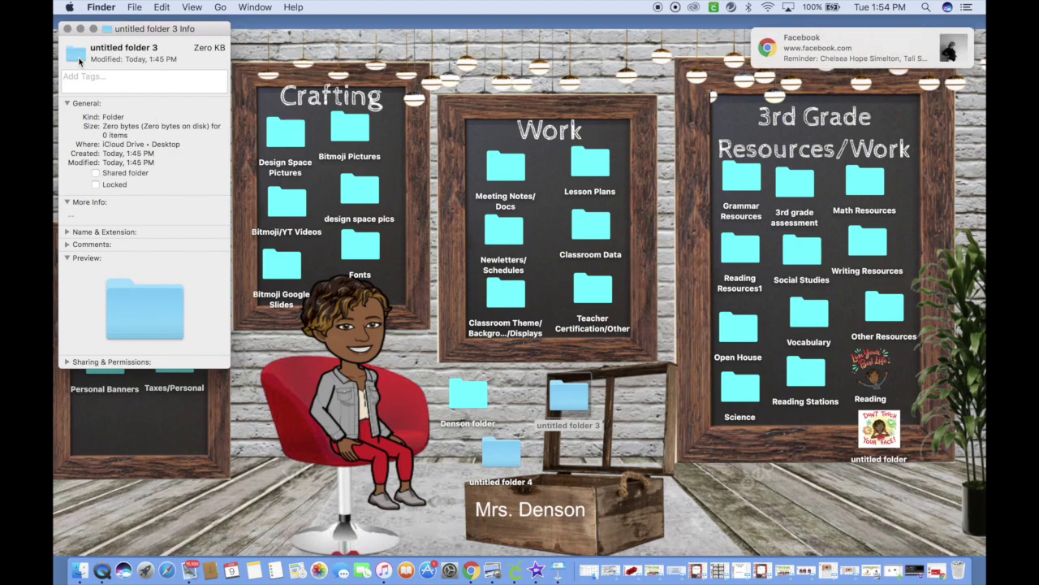
{"action": "left_click", "coordinate": [78, 58]}
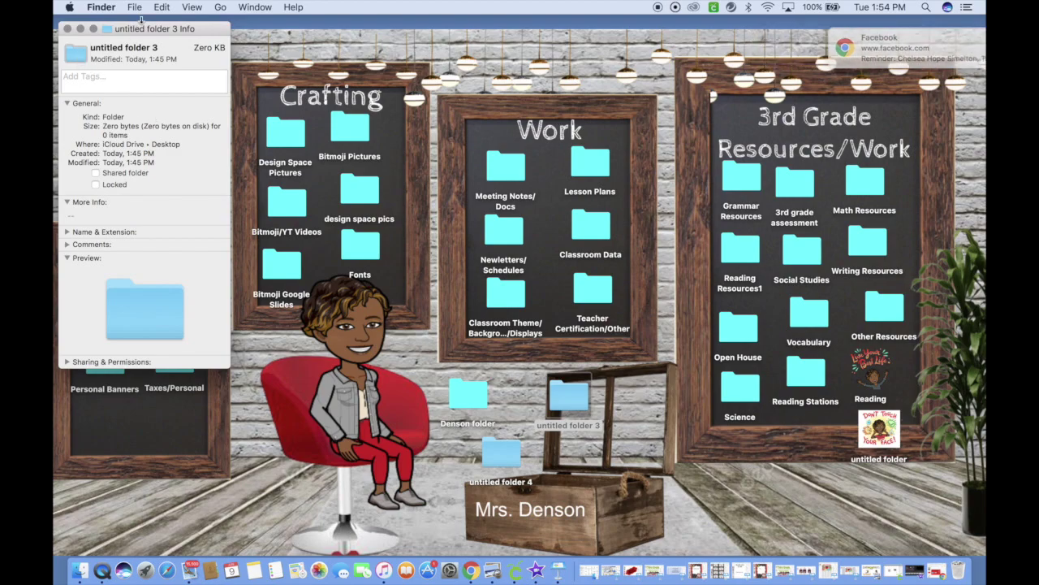
{"action": "key", "text": "cmd+v"}
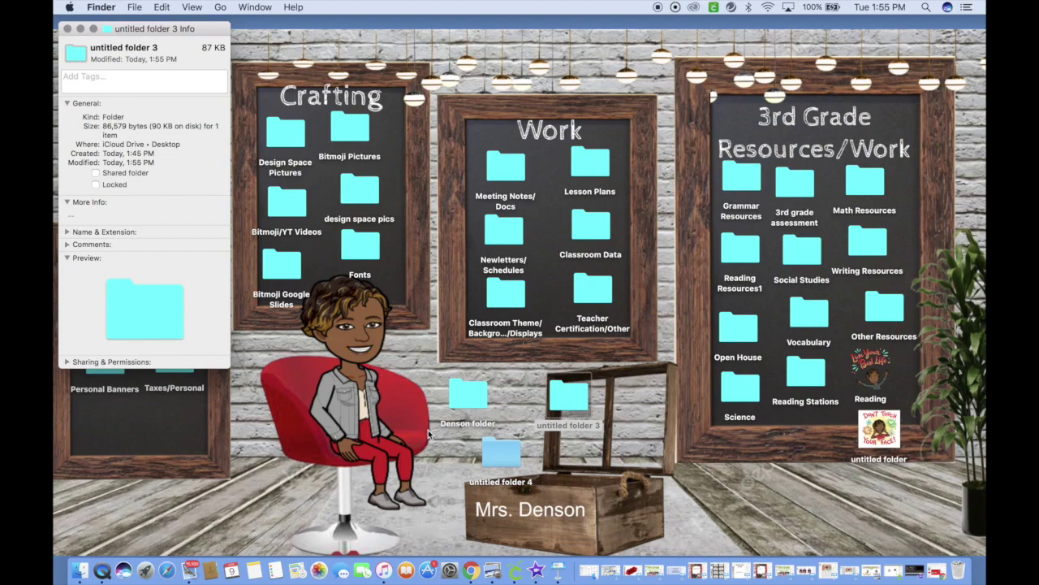
{"action": "left_click", "coordinate": [68, 29]}
{"action": "left_click_drag", "start_coordinate": [568, 401], "coordinate": [538, 397]}
{"action": "left_click", "coordinate": [473, 393]}
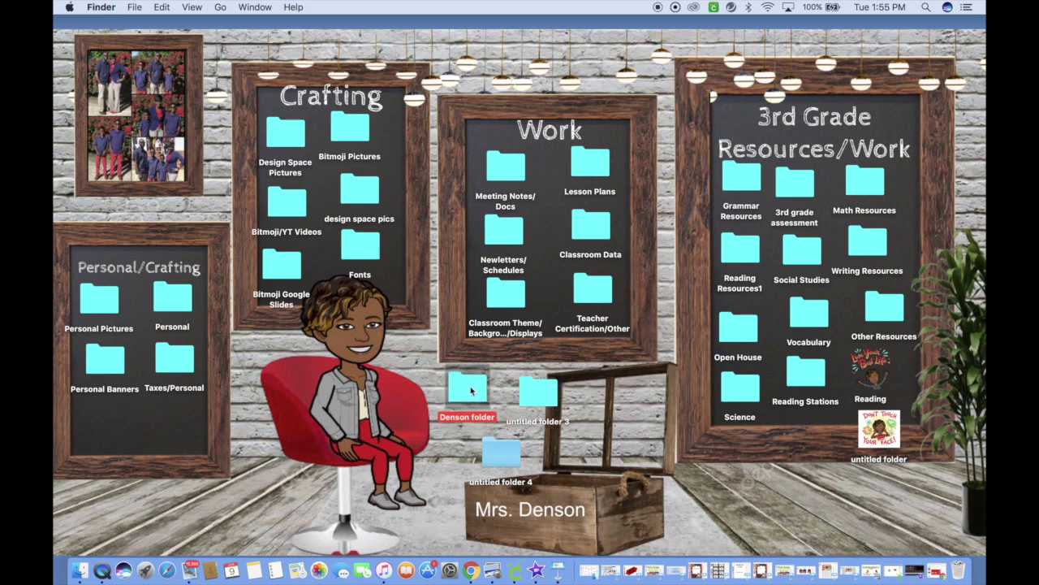
Open the Bitmoji Pictures folder and its 'Don't Touch Your Face!' screenshot in Preview.
{"action": "left_click", "coordinate": [503, 456]}
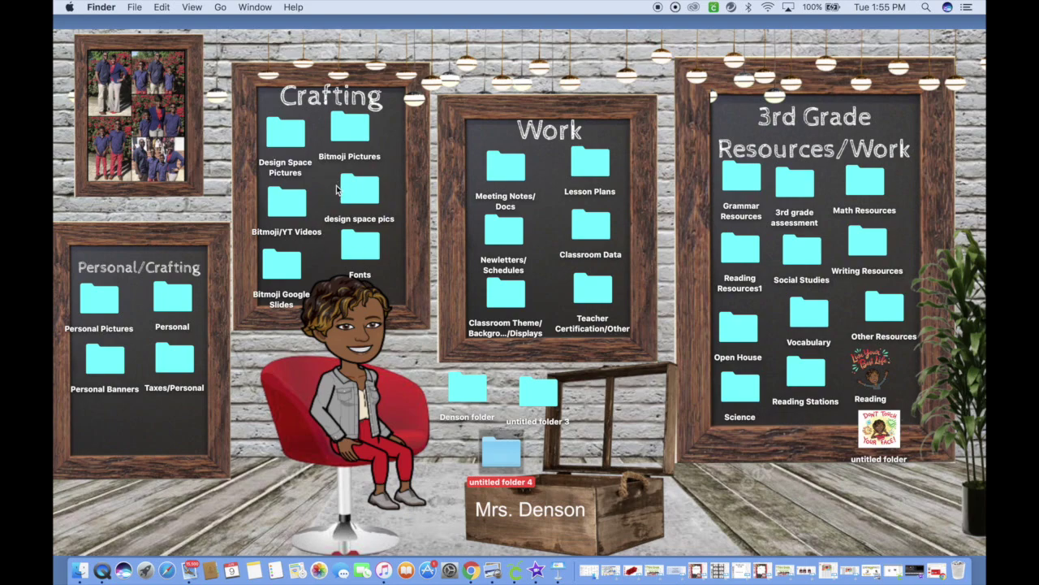
{"action": "left_click", "coordinate": [352, 132]}
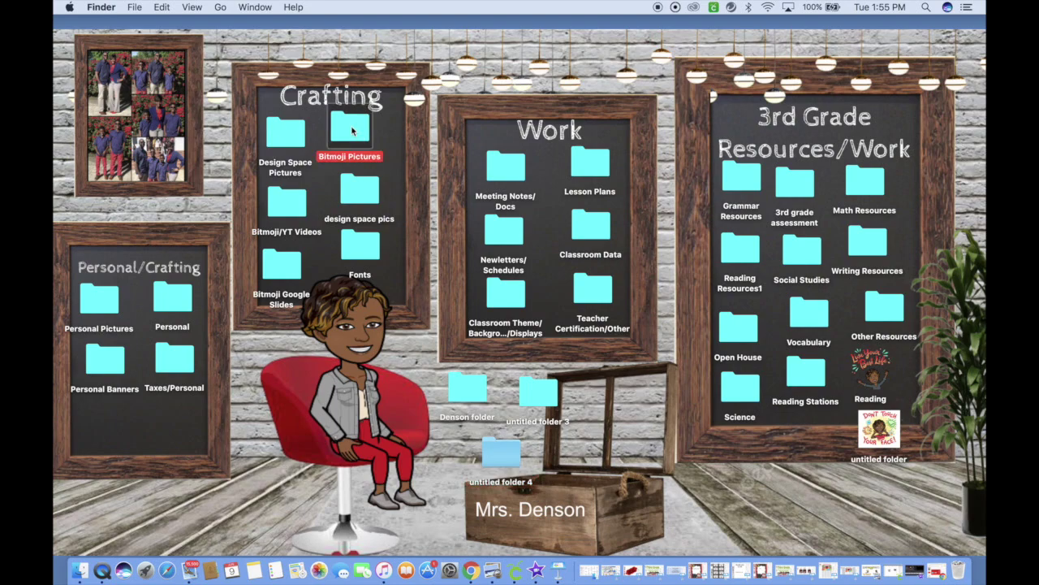
{"action": "double_click", "coordinate": [352, 130]}
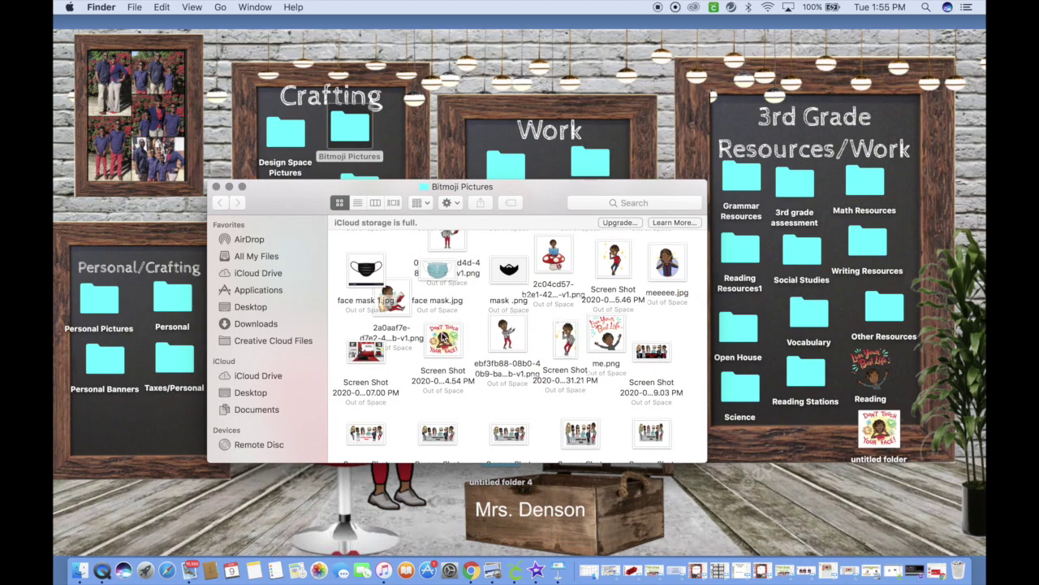
{"action": "double_click", "coordinate": [442, 341]}
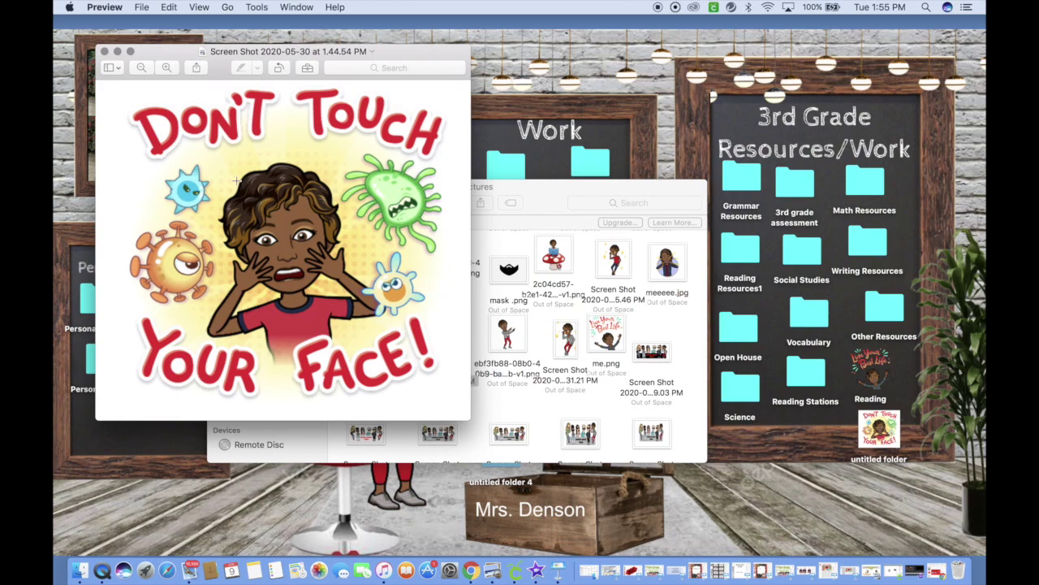
Copy the Don't Touch Your Face image, then close Preview and the Bitmoji Pictures window.
{"action": "left_click", "coordinate": [169, 7]}
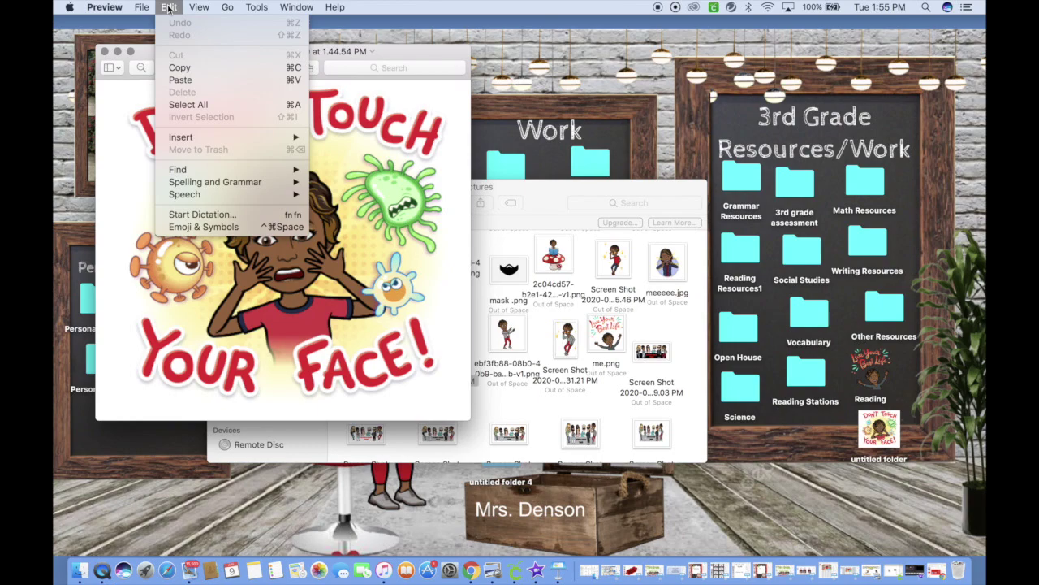
{"action": "left_click", "coordinate": [182, 68]}
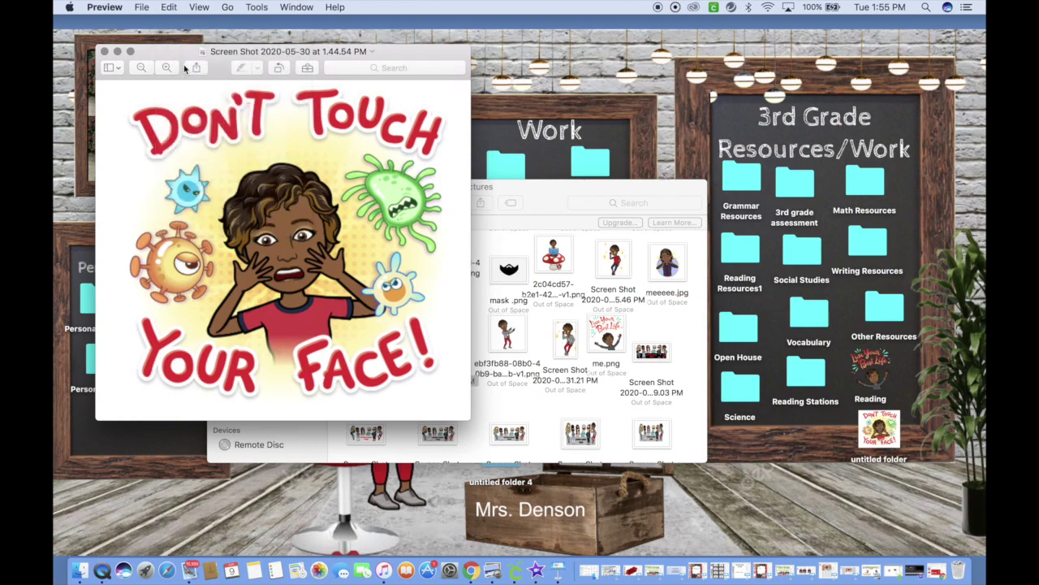
{"action": "left_click", "coordinate": [104, 51]}
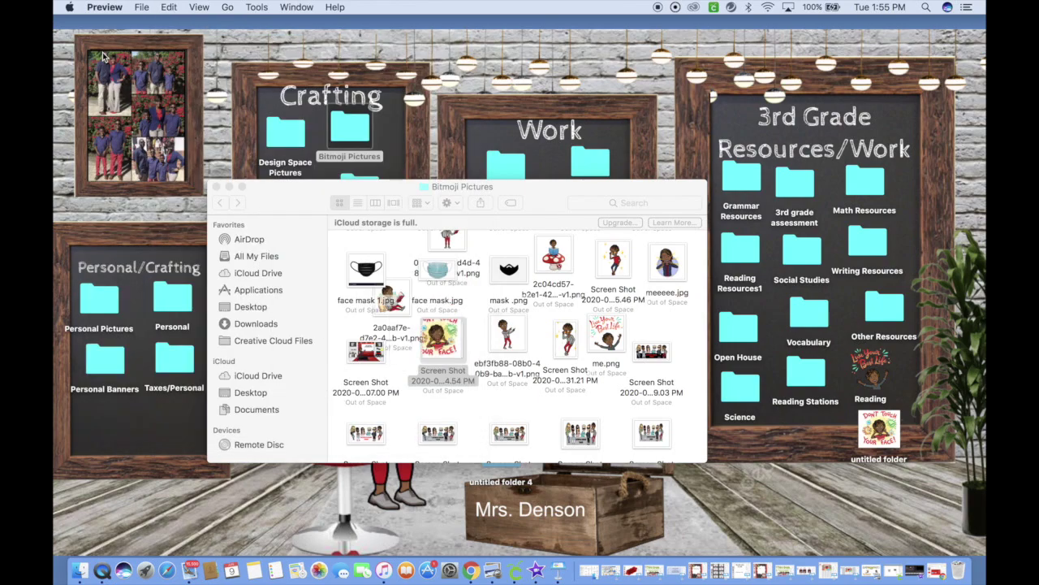
{"action": "left_click", "coordinate": [217, 188]}
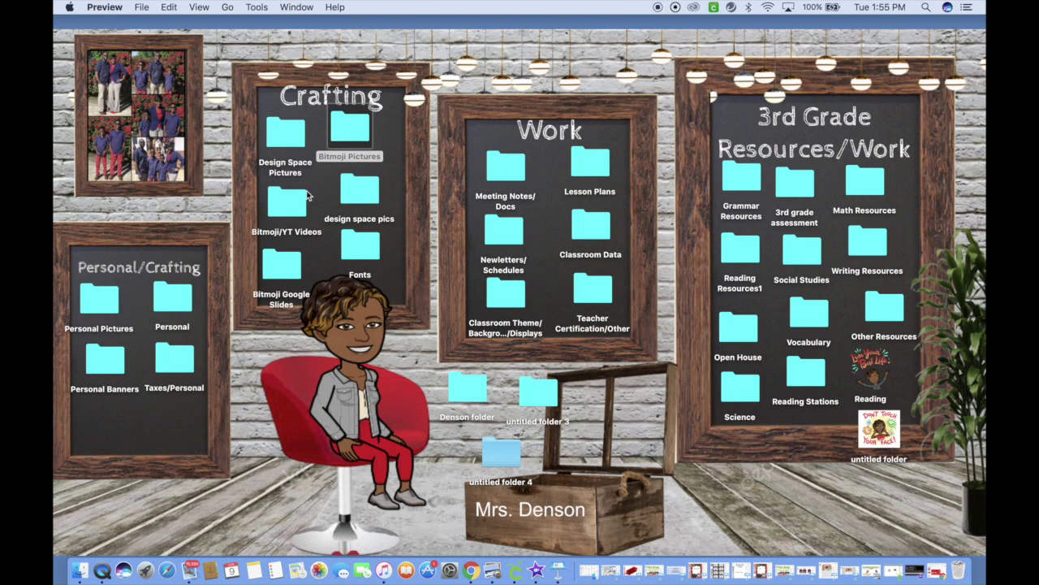
Paste the Bitmoji image onto untitled folder 4's icon in its Get Info window.
{"action": "left_click", "coordinate": [501, 453]}
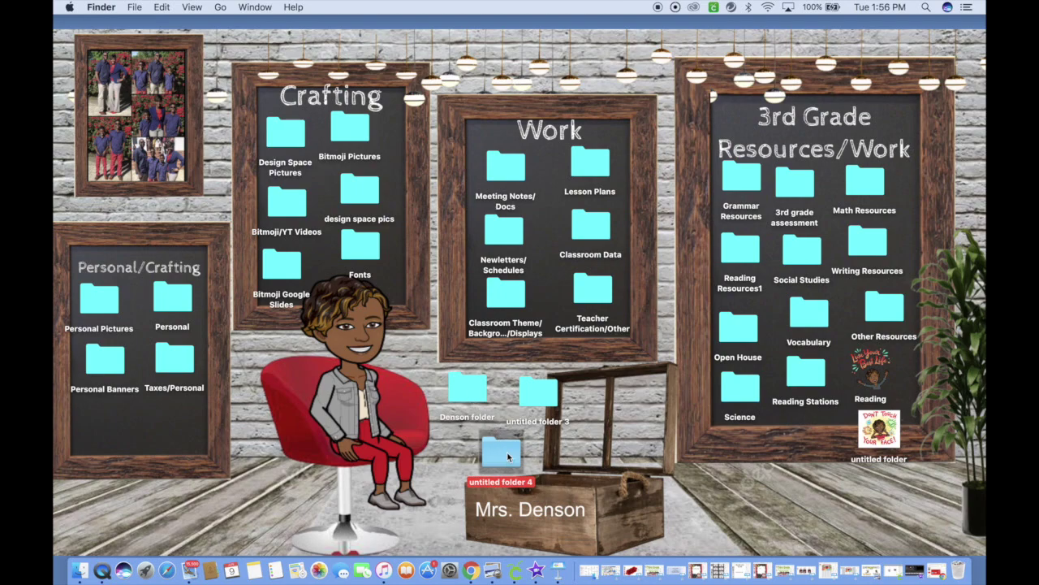
{"action": "right_click", "coordinate": [504, 458]}
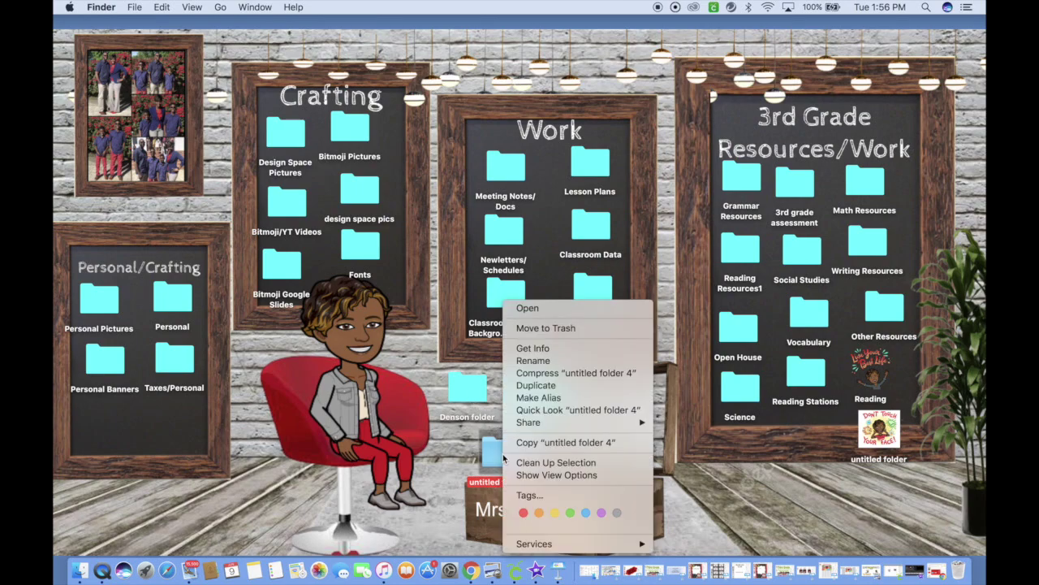
{"action": "left_click", "coordinate": [564, 348]}
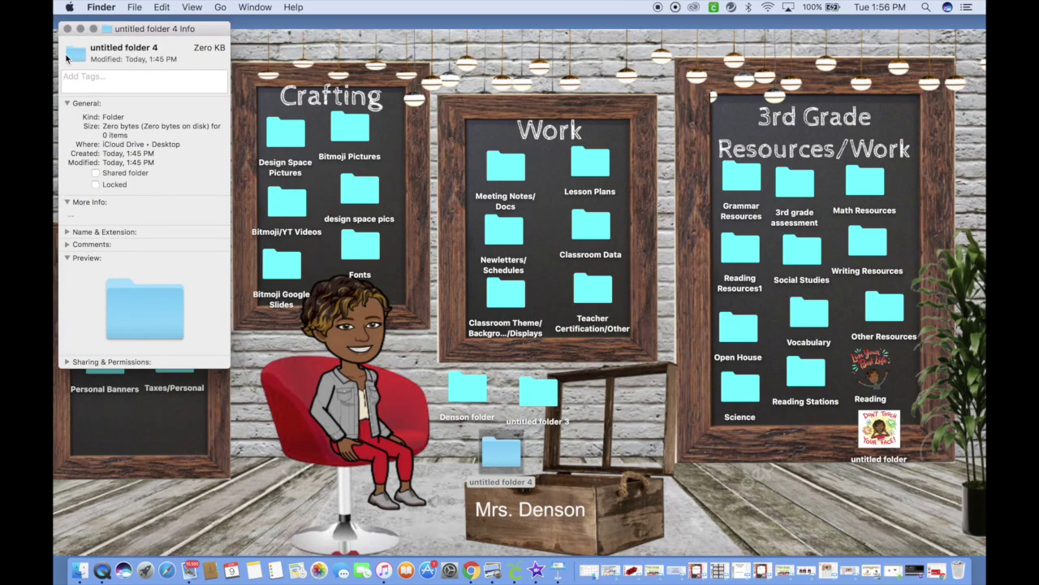
{"action": "left_click", "coordinate": [70, 58]}
{"action": "left_click", "coordinate": [162, 7]}
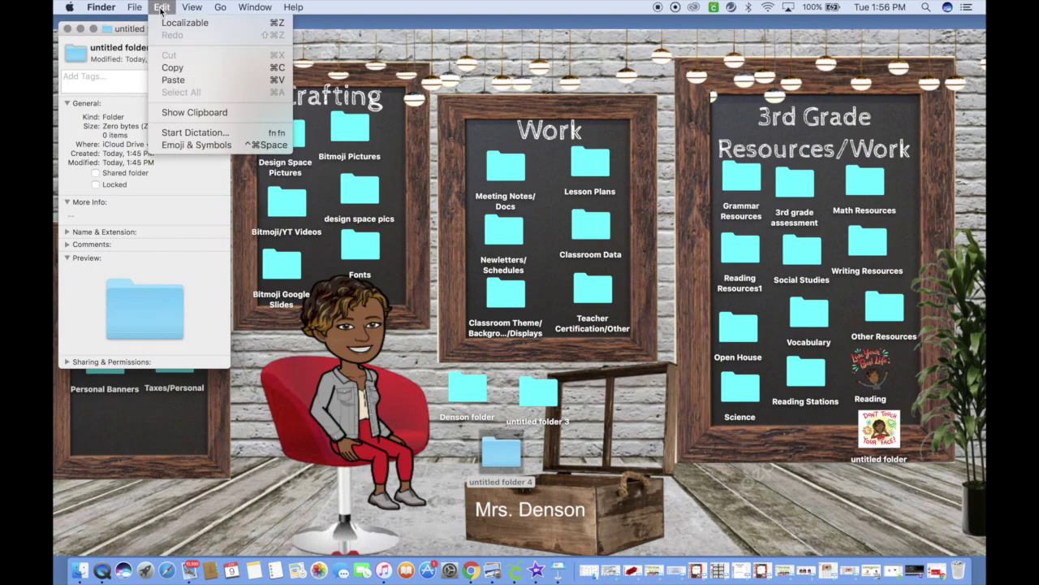
{"action": "left_click", "coordinate": [170, 82]}
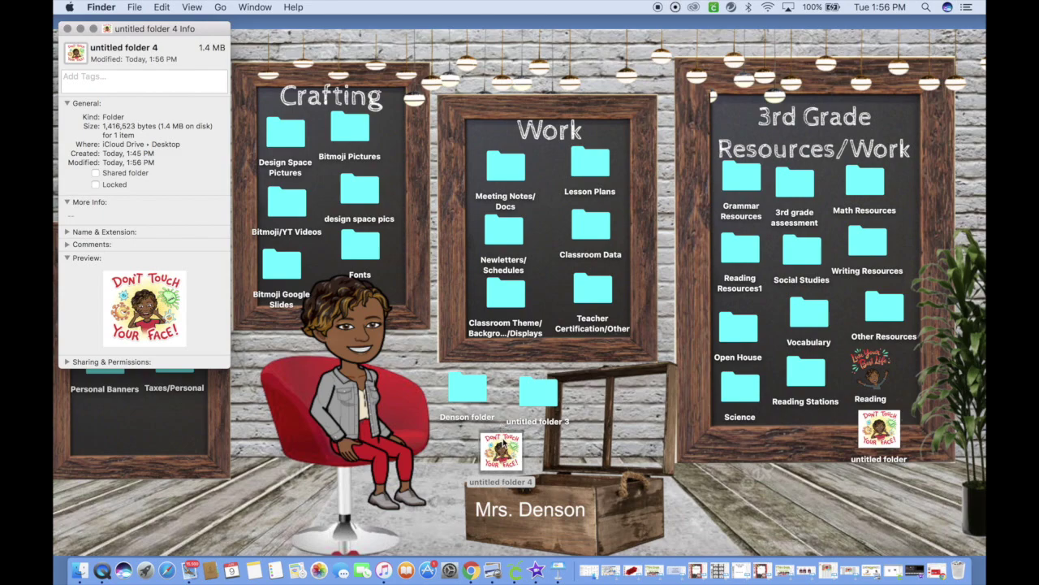
Rename untitled folder 4 to 'Reading' and close its Info window.
{"action": "right_click", "coordinate": [504, 445]}
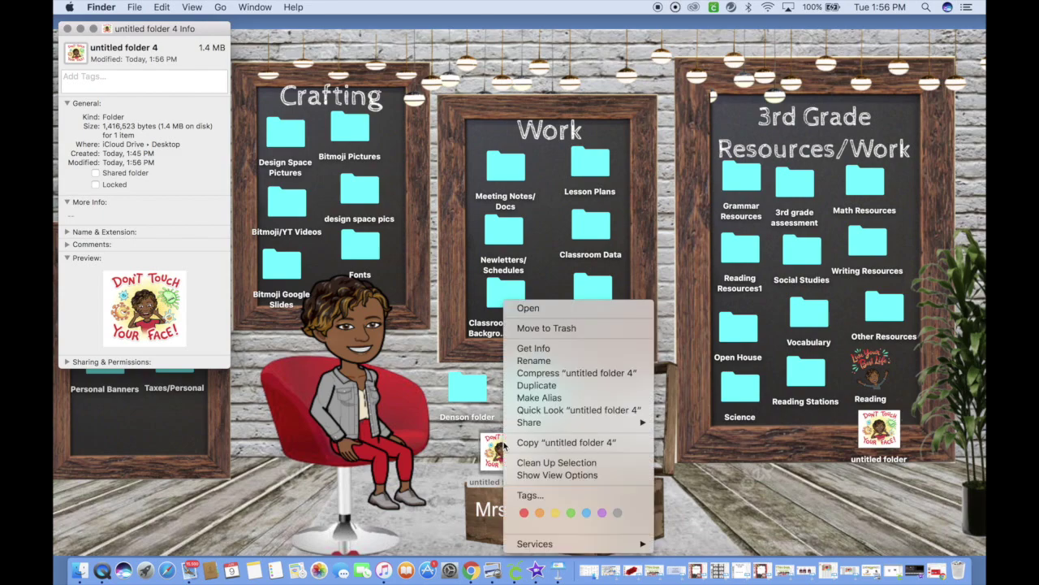
{"action": "left_click", "coordinate": [534, 349]}
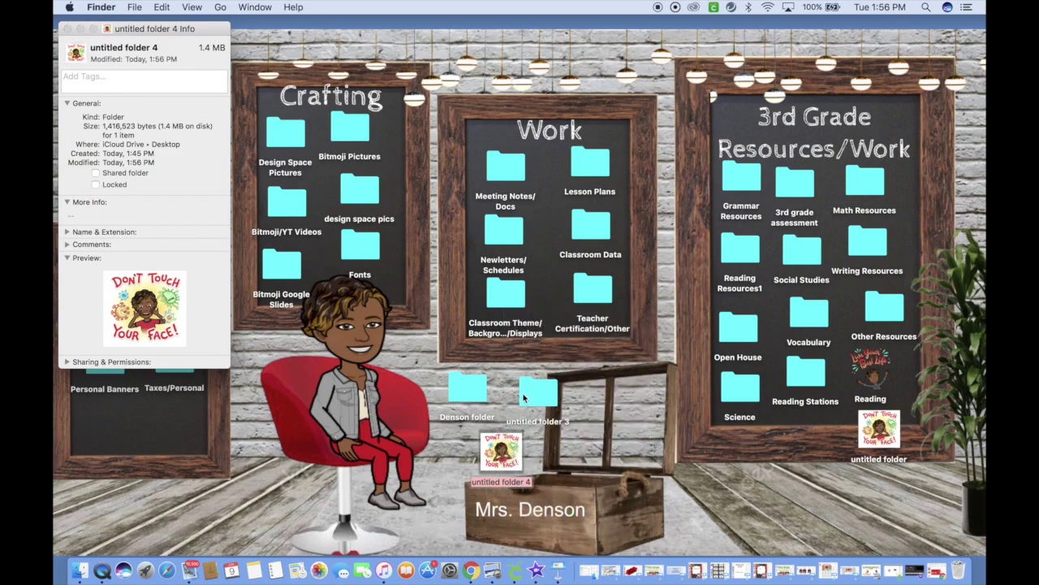
{"action": "key", "text": "Return"}
{"action": "type", "text": "Readin"}
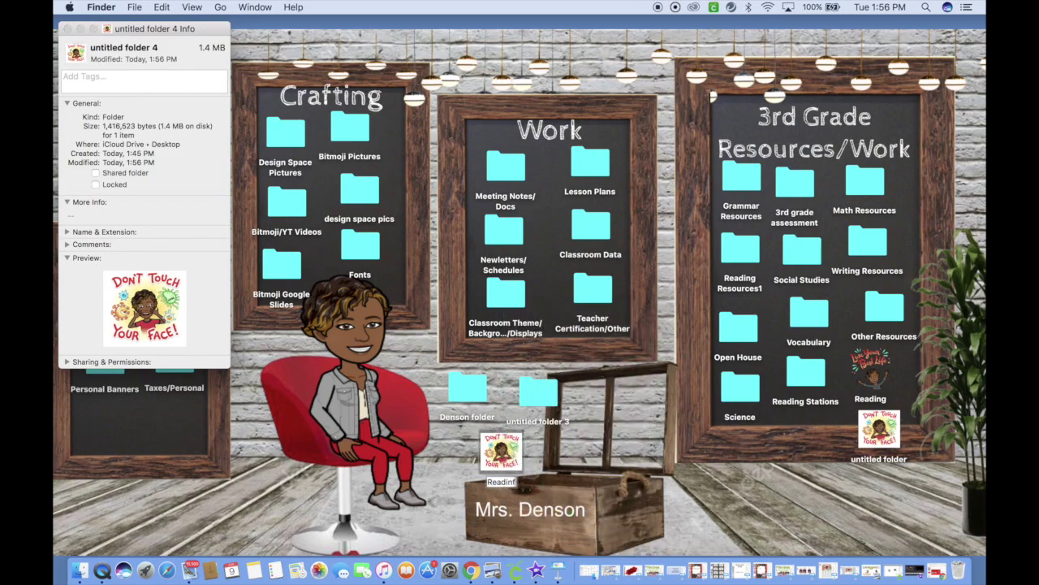
{"action": "type", "text": "g"}
{"action": "left_click", "coordinate": [68, 29]}
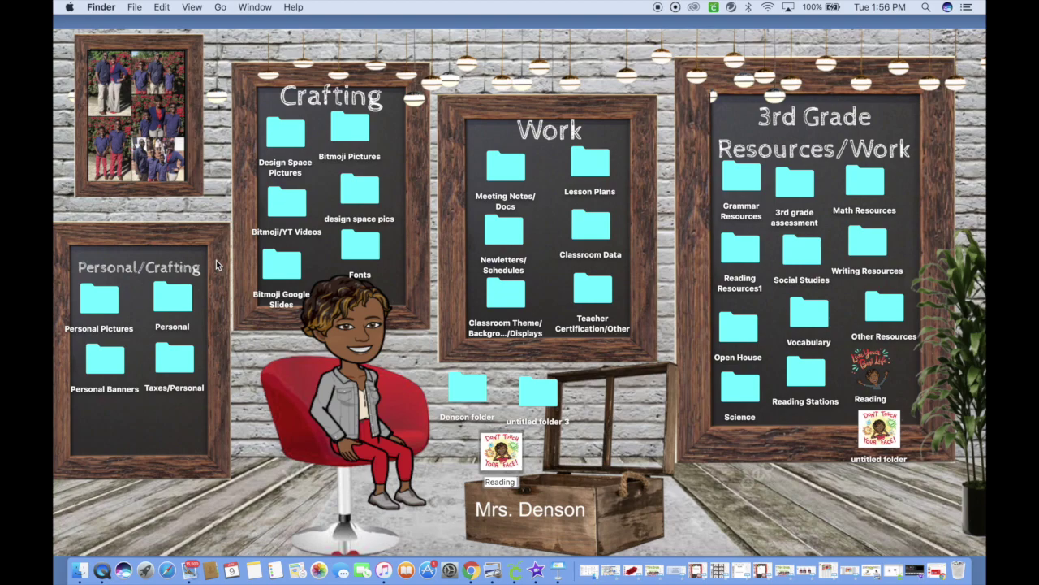